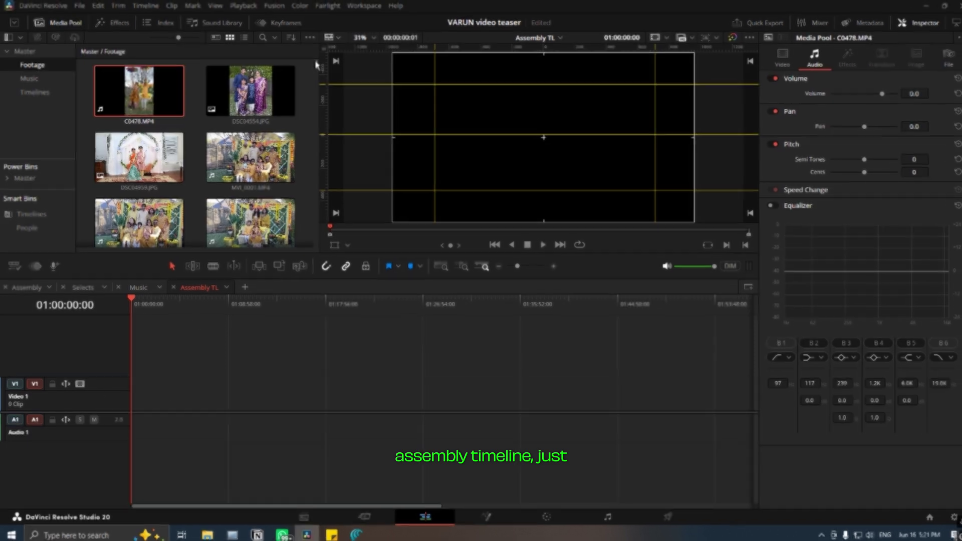
- Select every clip in the Footage bin and place them all on the empty Assembly TL timeline
left_click_drag(314, 65, 314, 243)
left_click(142, 221, "shift")
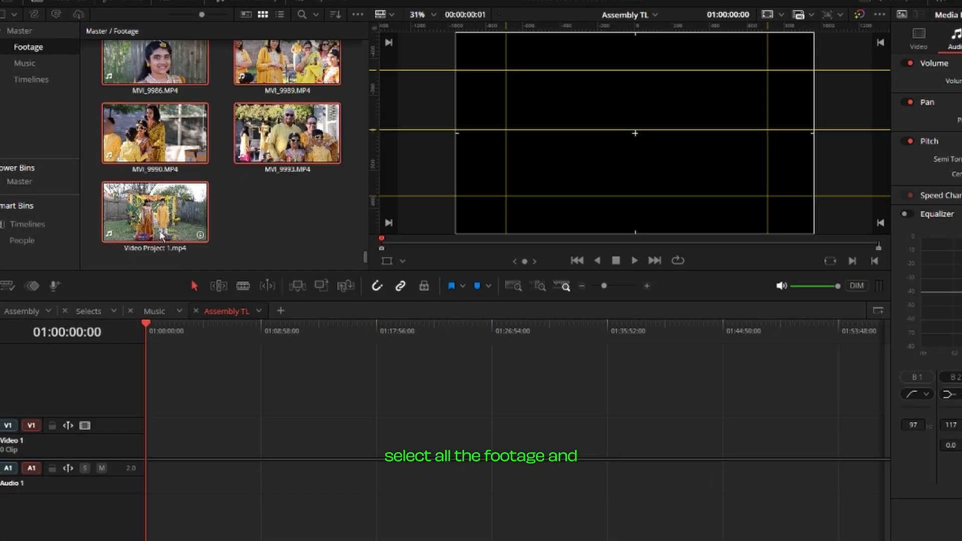
left_click_drag(161, 237, 299, 374)
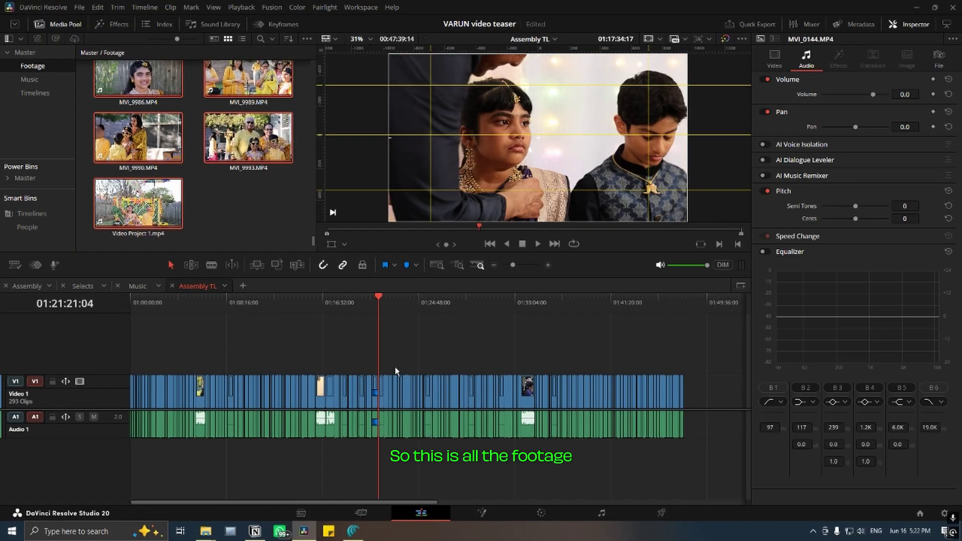
- Skim through all the assembled footage on the Assembly TL timeline from start to end
left_click_drag(401, 370, 576, 357)
left_click_drag(664, 351, 493, 369)
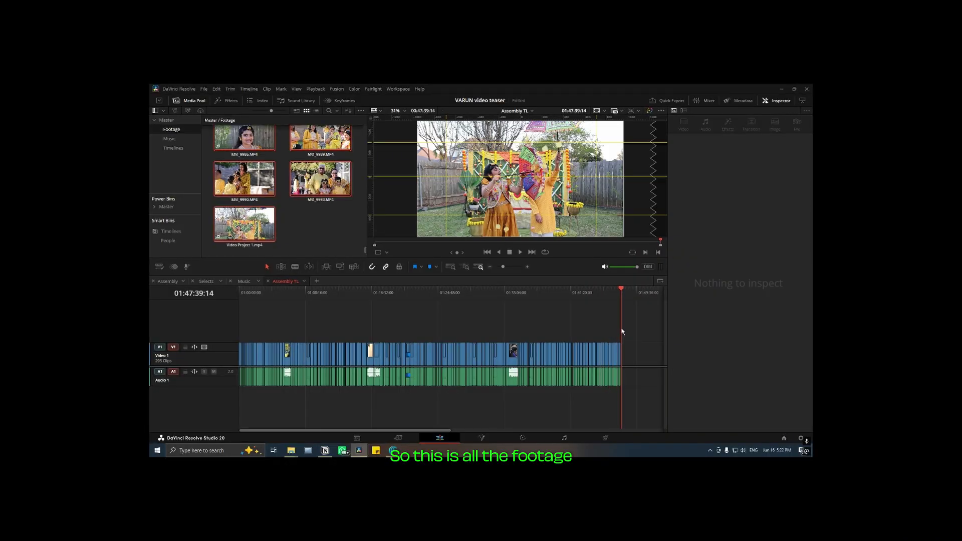
left_click_drag(399, 342, 316, 342)
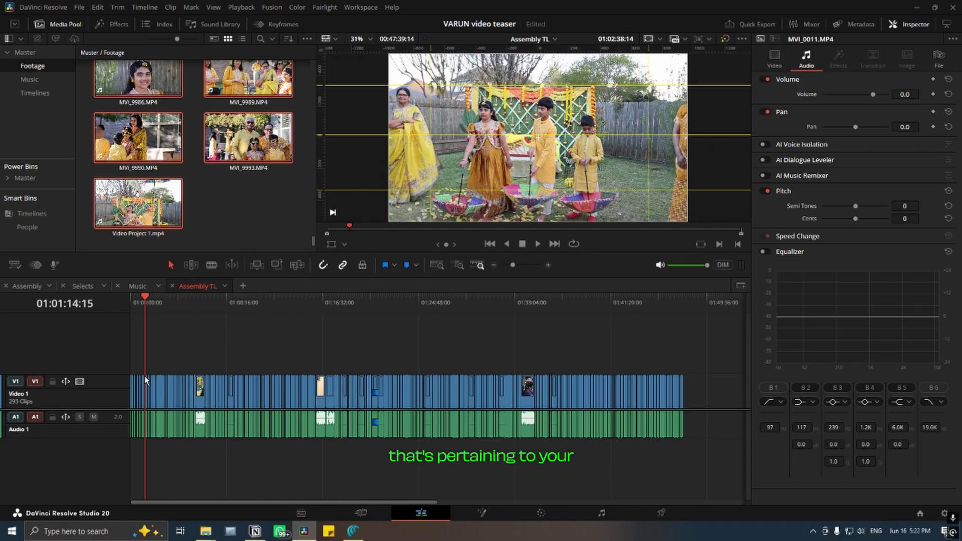
left_click_drag(172, 384, 414, 402)
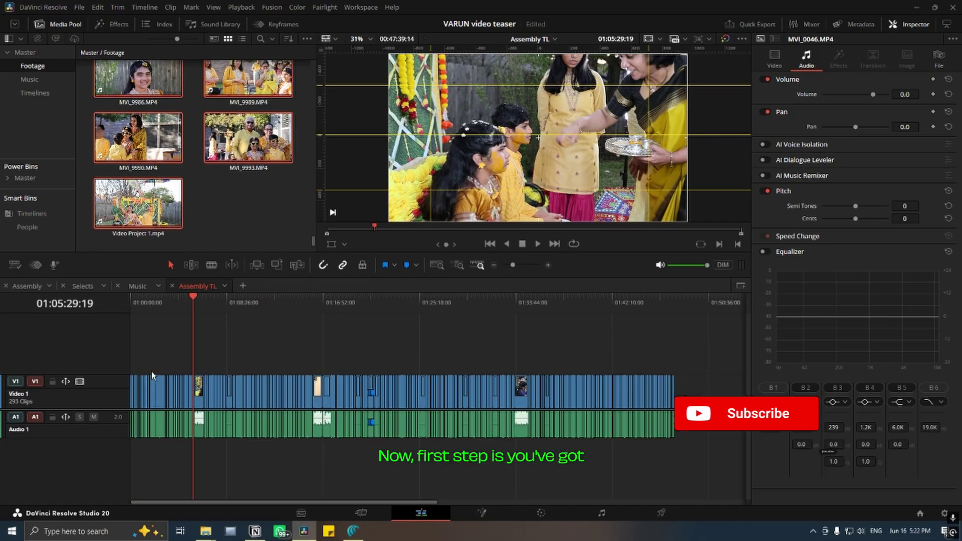
key("ctrl+=")
key("ctrl+=")
key("ctrl+=")
scroll(151, 372, "down", 5)
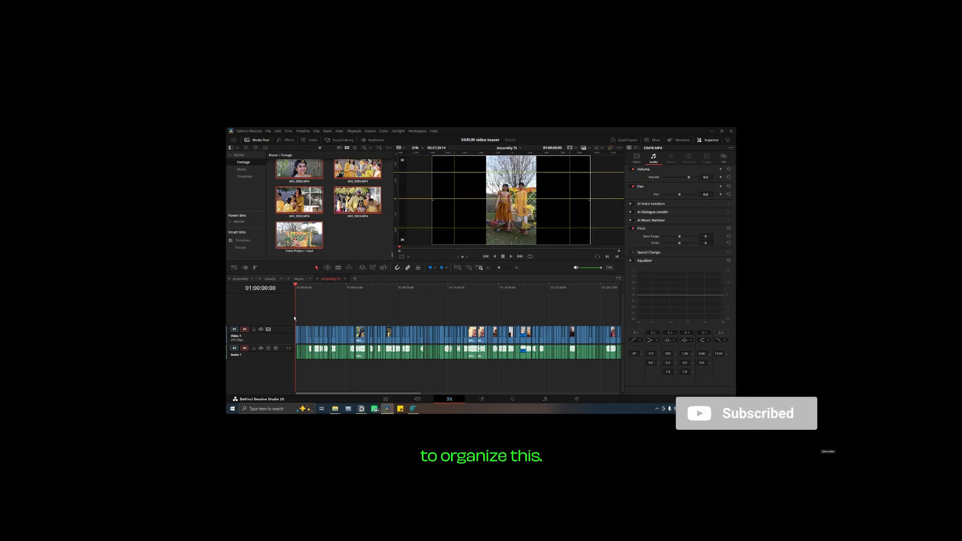
scroll(295, 318, "up", 3)
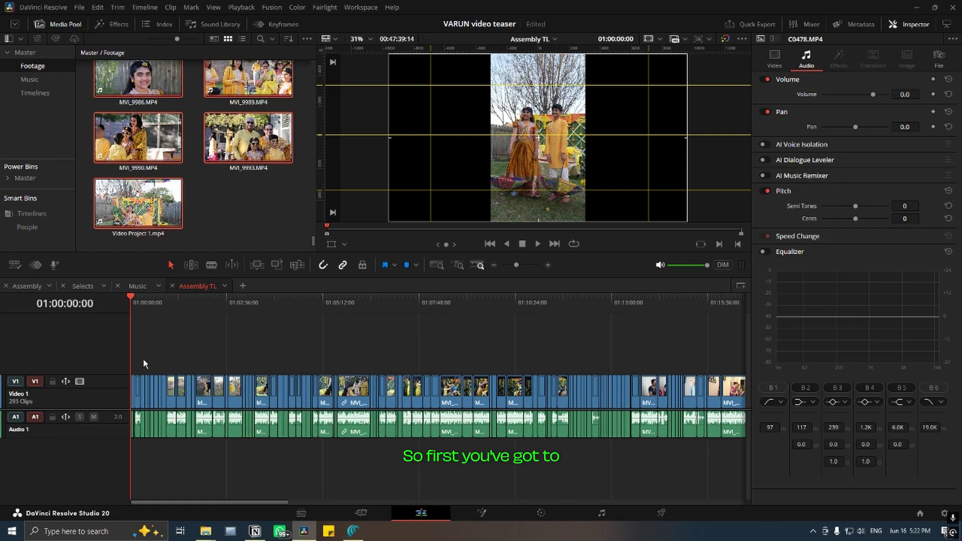
- Locate the end of the first day's footage and open a gap after MVI_0078.MP4 by shifting all following clips later
left_click_drag(146, 350, 442, 364)
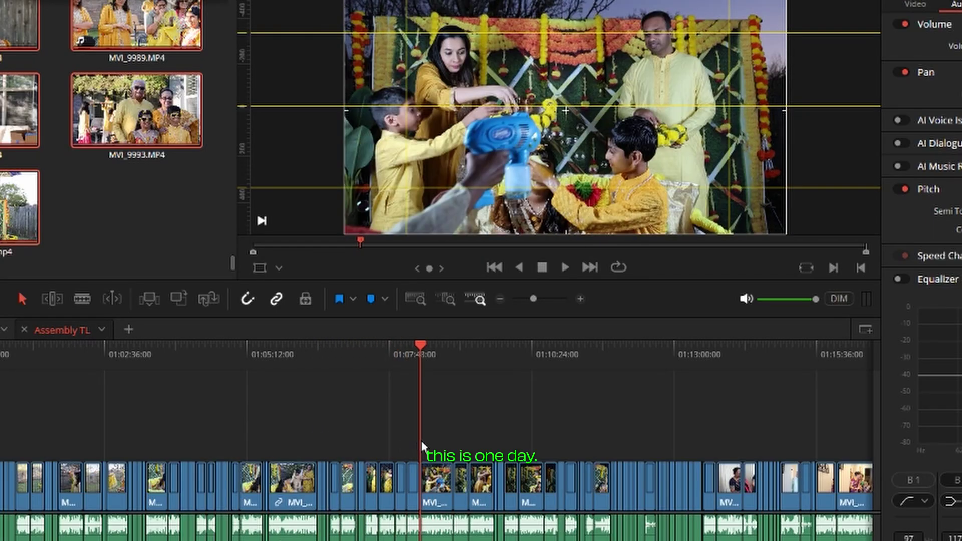
left_click_drag(423, 445, 594, 462)
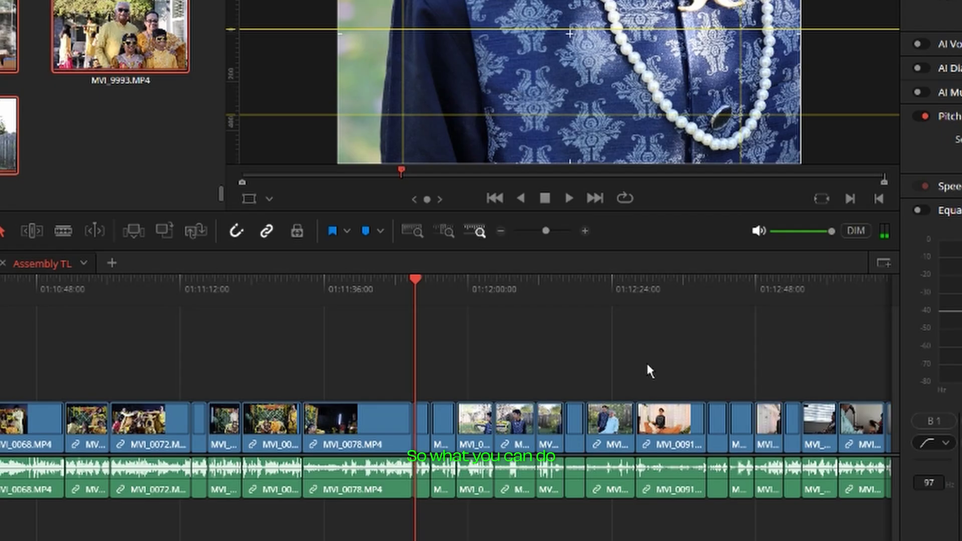
key("y")
left_click_drag(468, 441, 552, 442)
left_click(495, 347)
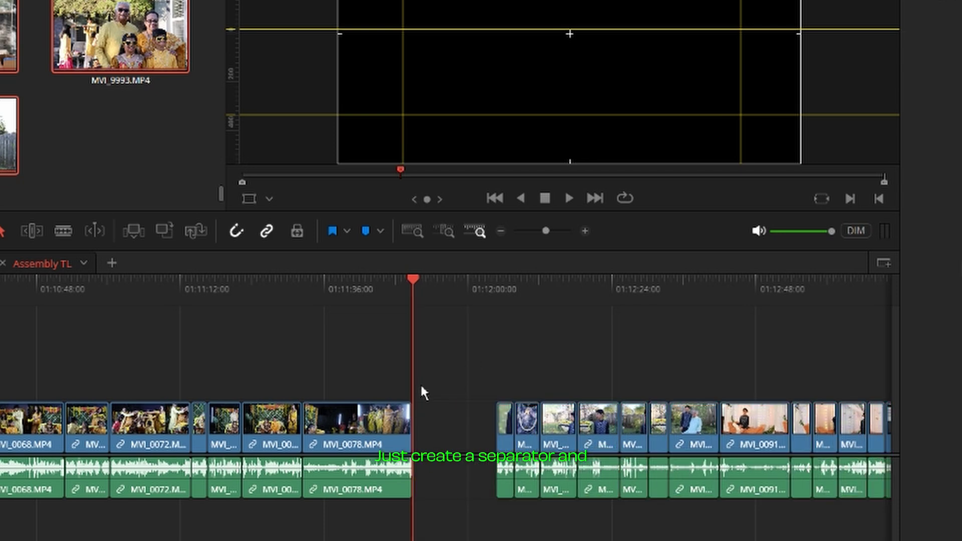
- Add a timeline marker named dAY1 at the start of the gap, at 01:11:50:20
key("super")
key("super")
key("ctrl+m")
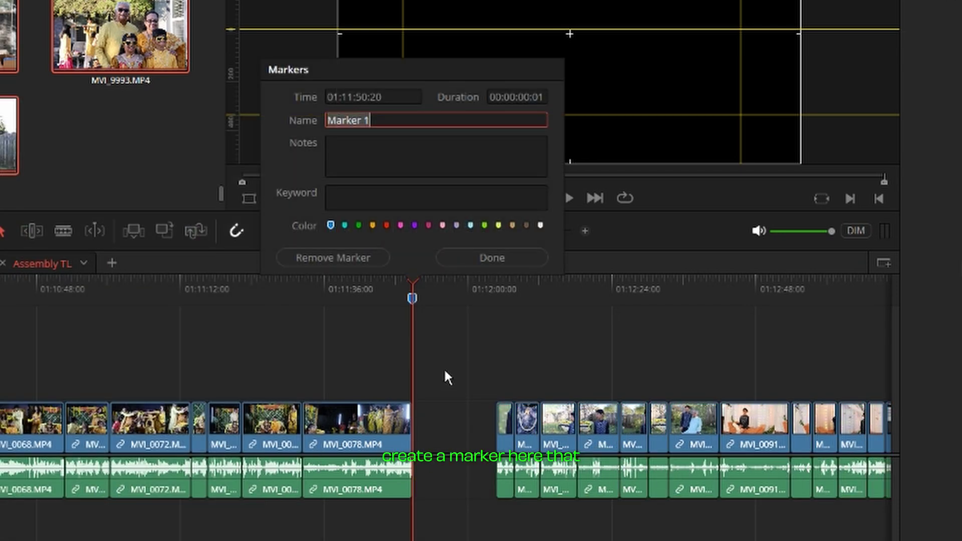
type("dAY1")
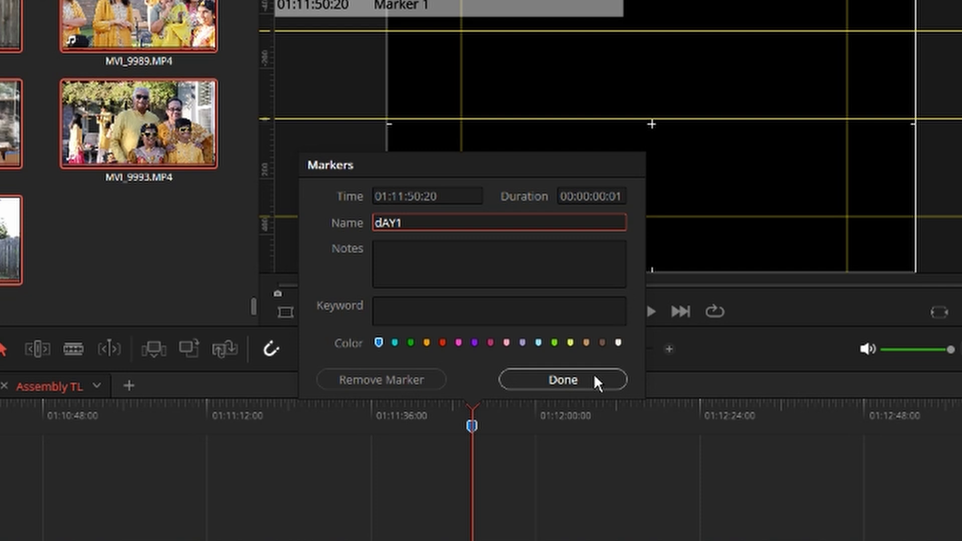
left_click(521, 259)
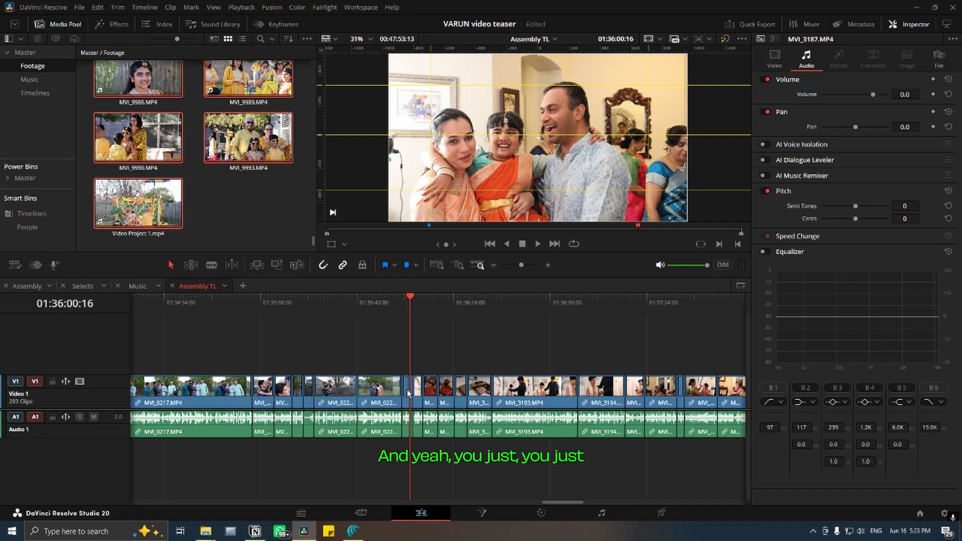
- Open another separator gap before MVI_3187.MP4, near 01:36:00, by shifting it and all following clips later
key("y")
left_click_drag(435, 398, 460, 403)
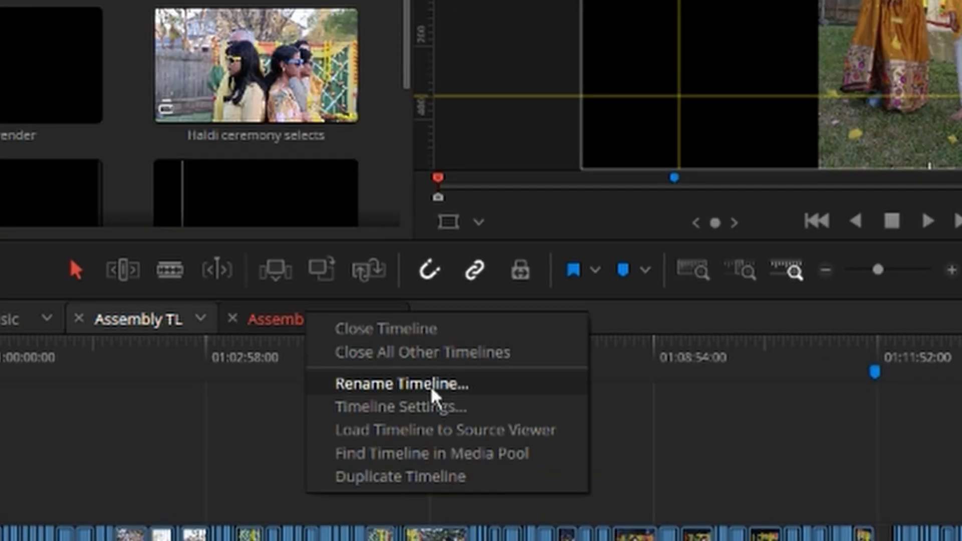
- Rename the Assembly TL copy timeline as selects1 and show it on the Cut page
left_click(431, 384)
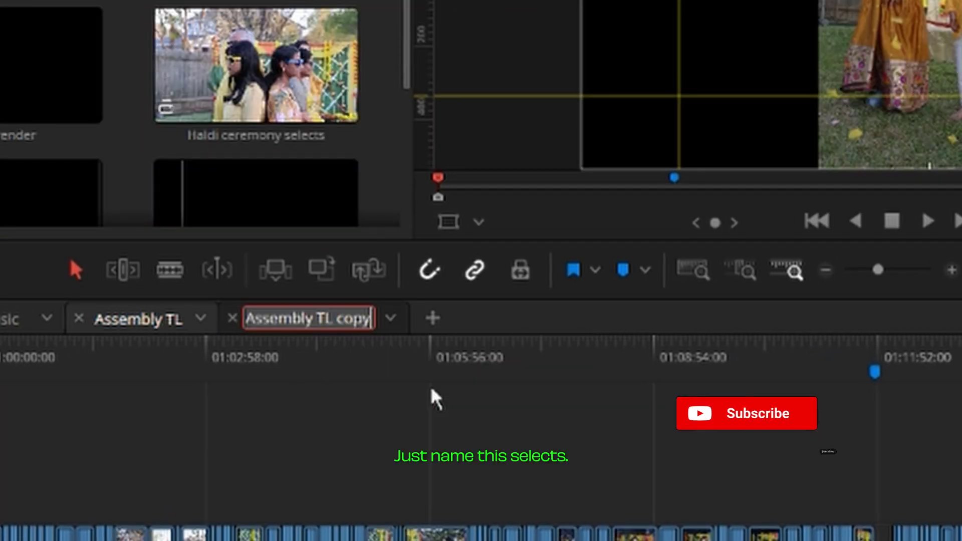
type("sEW")
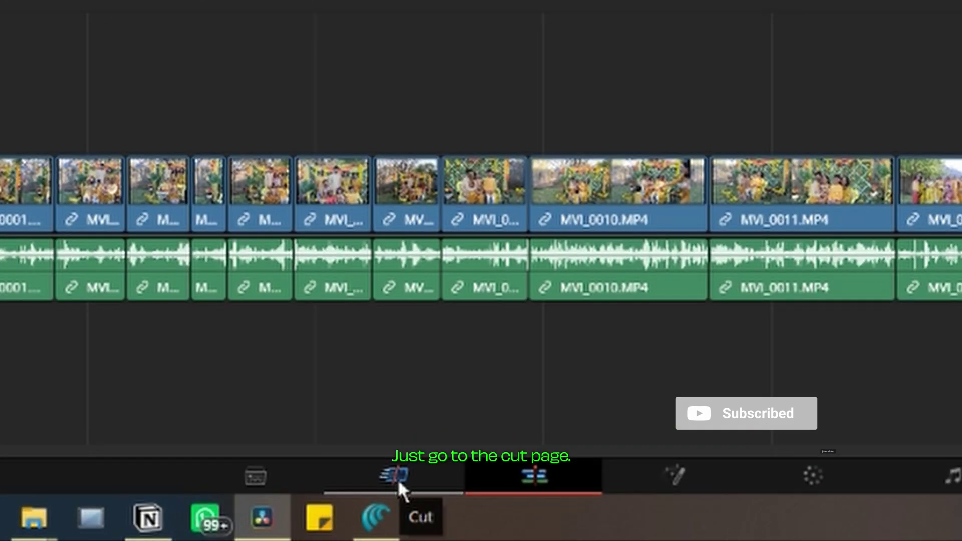
left_click(399, 476)
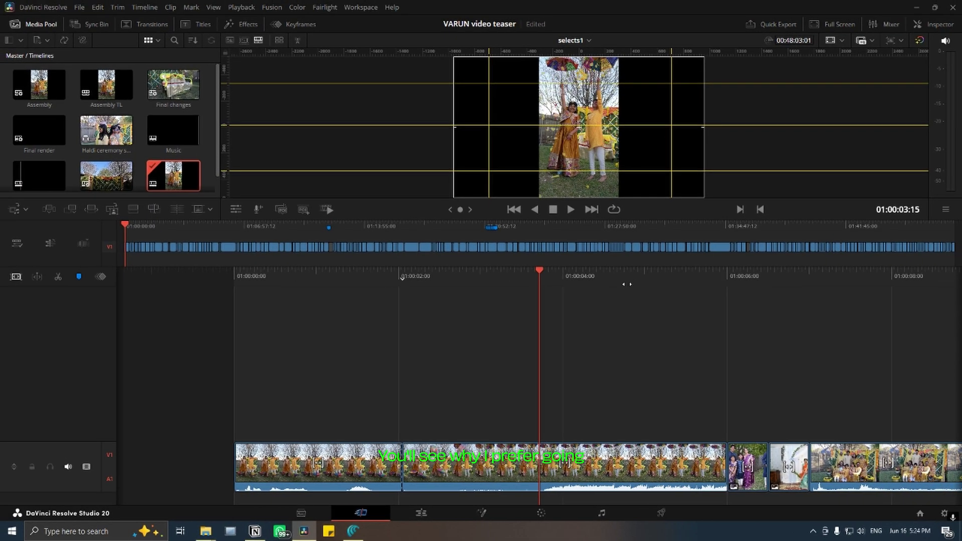
- Split out the usable part of the large group portrait clip, around 01:00:12, and set its clip color to Lime
left_click_drag(626, 284, 401, 317)
left_click_drag(583, 273, 651, 317)
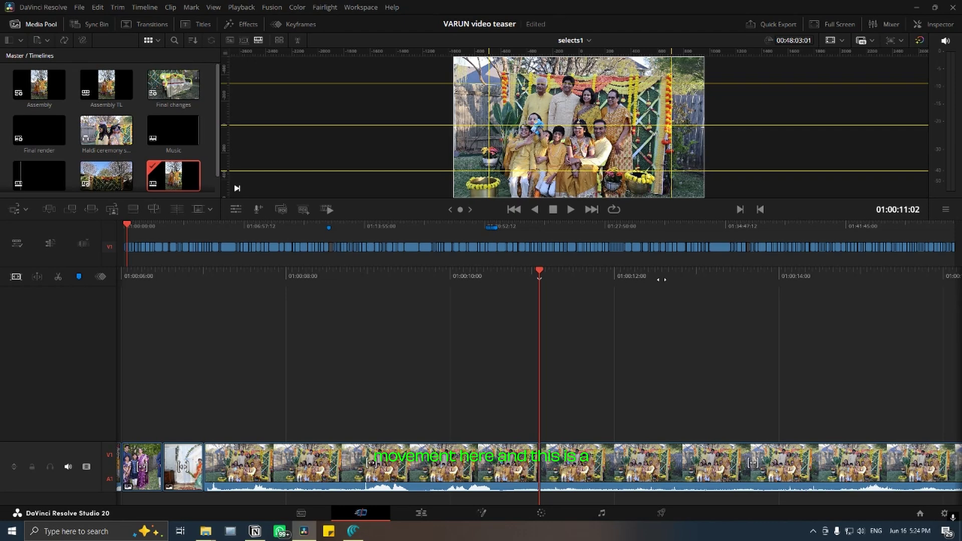
left_click_drag(661, 280, 500, 300)
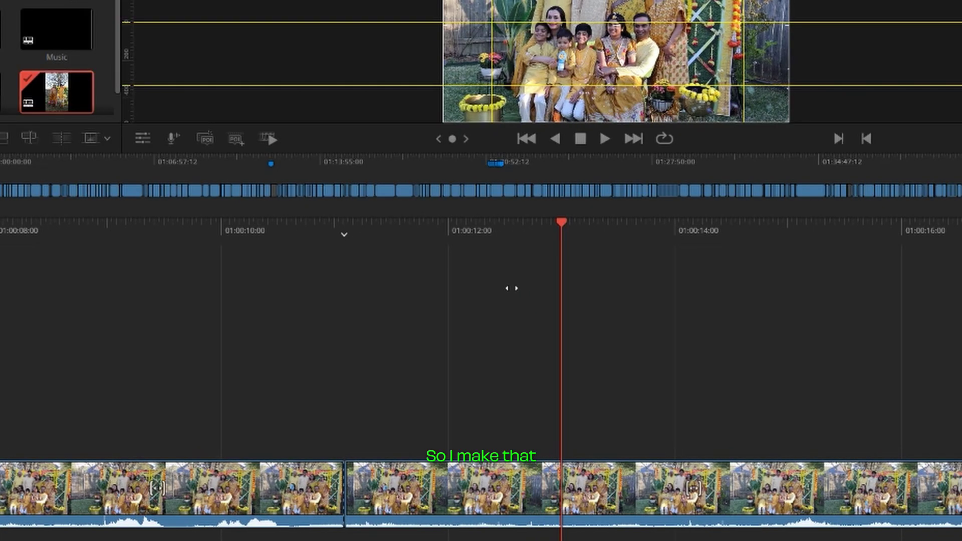
key("ctrl+b")
right_click(450, 489)
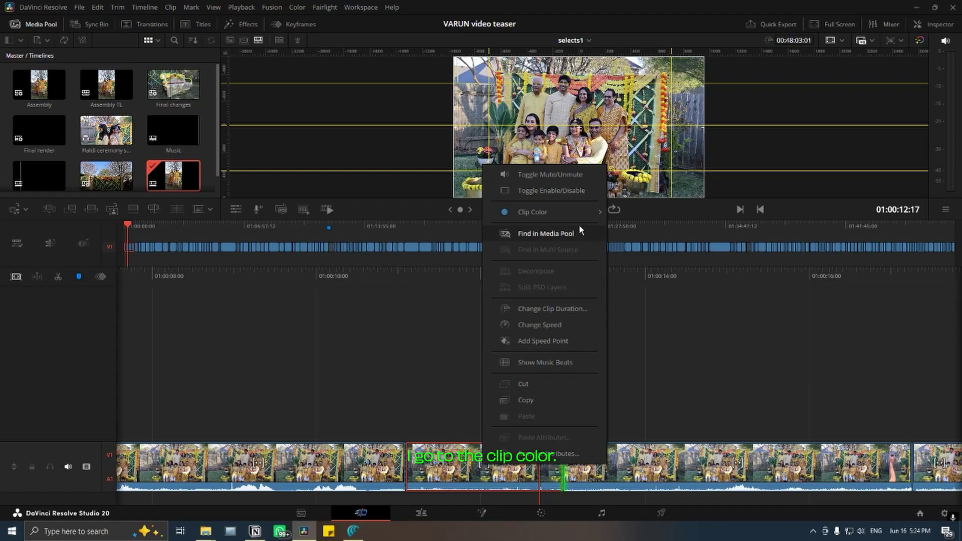
mouse_move(580, 211)
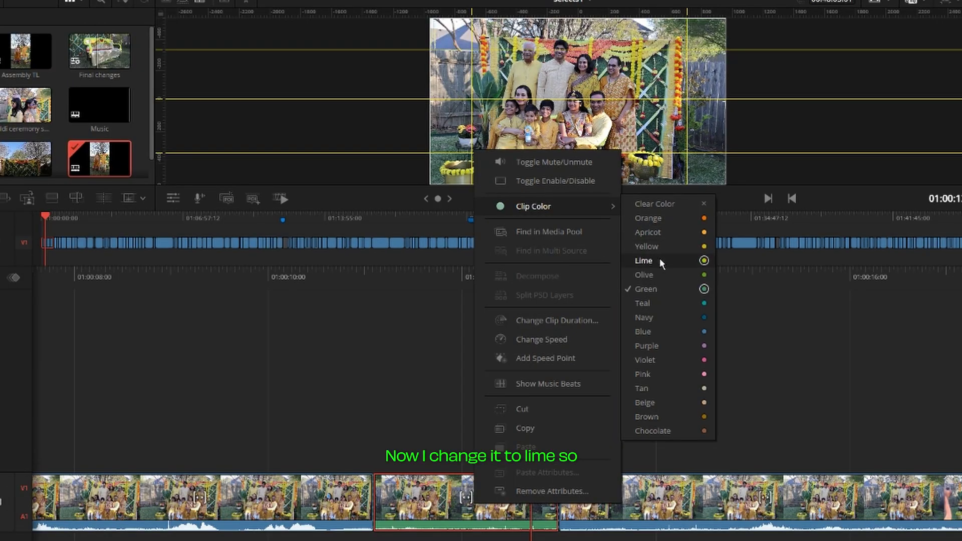
left_click(659, 258)
- Split out the usable part of the five-person bench portrait clip, around 01:00:26, and set its clip color to Lime
left_click_drag(605, 272, 306, 336)
left_click_drag(690, 278, 531, 303)
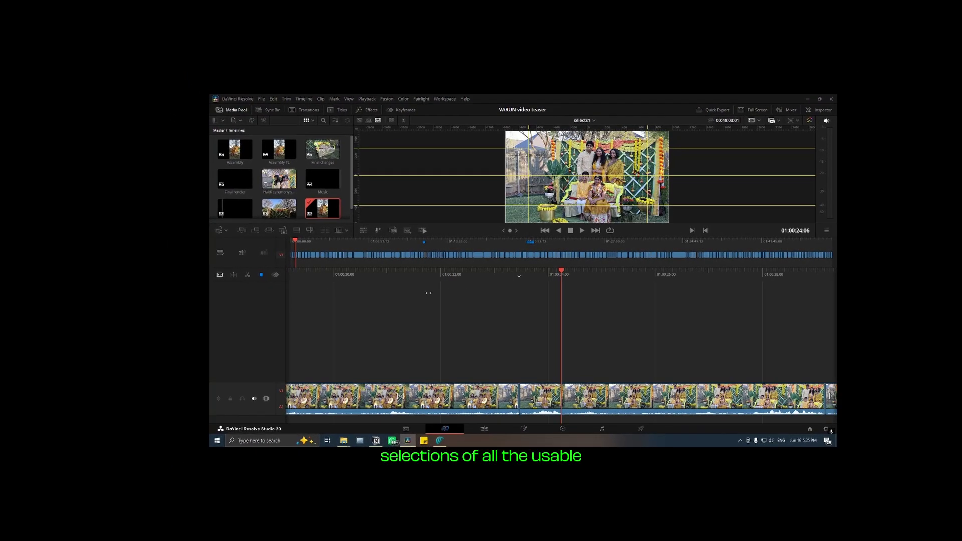
left_click_drag(555, 272, 572, 307)
key("space")
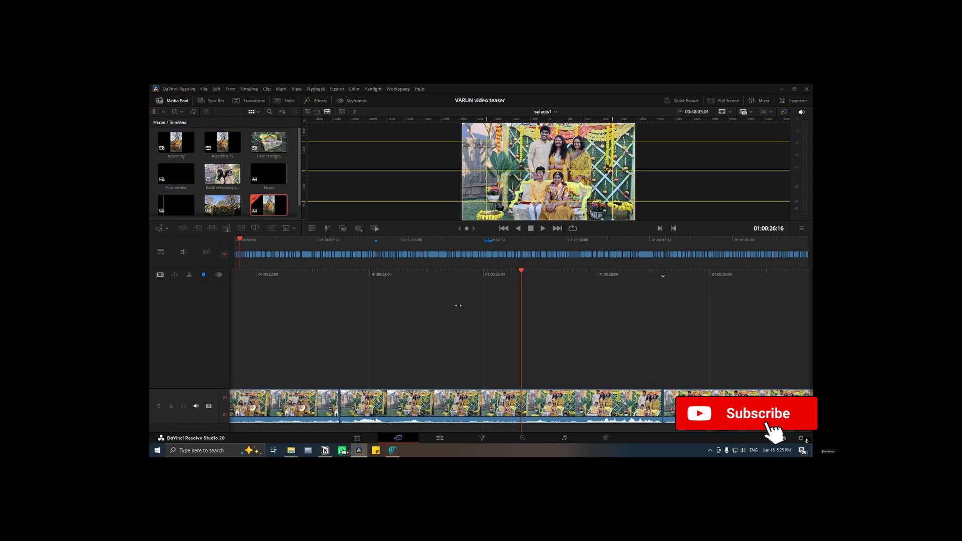
left_click_drag(458, 305, 474, 304)
key("ctrl+b")
left_click_drag(569, 275, 485, 288)
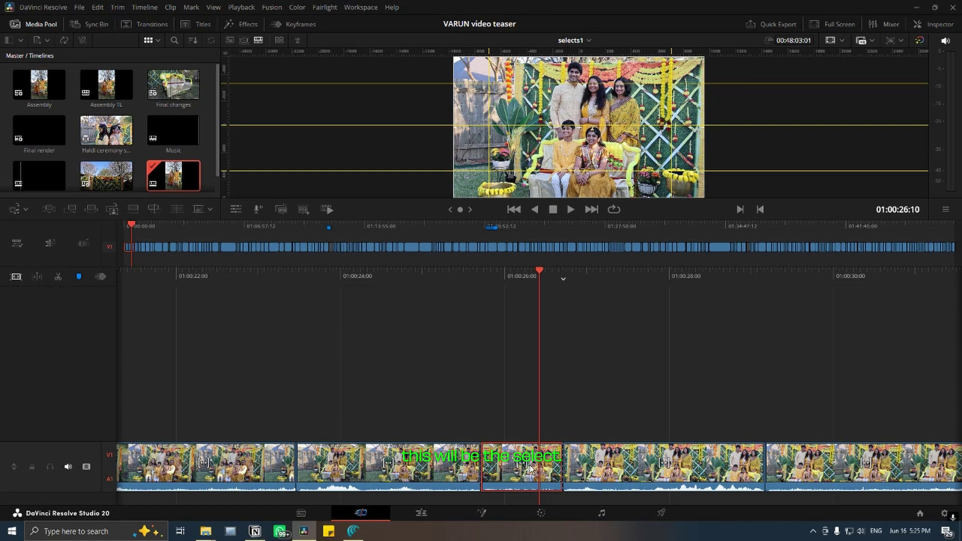
right_click(532, 470)
mouse_move(627, 212)
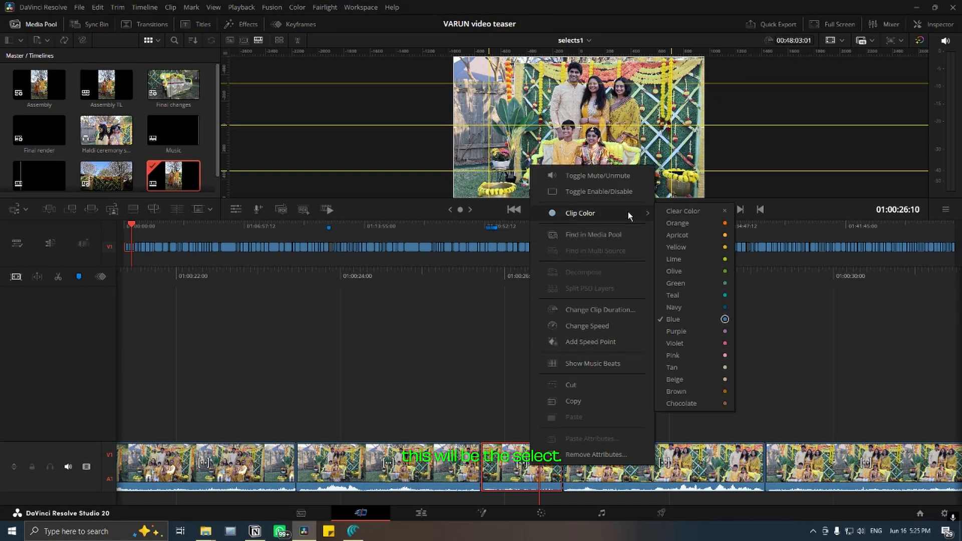
left_click(696, 260)
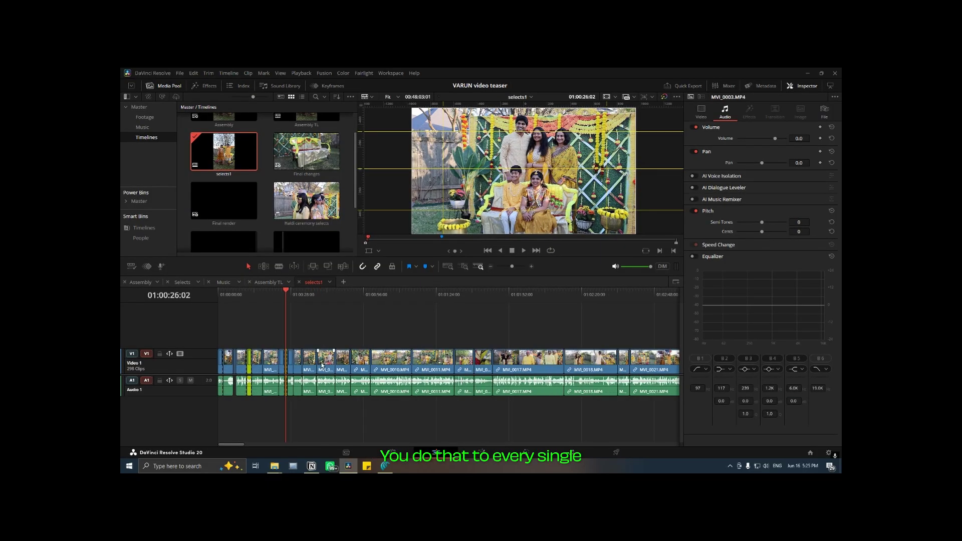
- Split out the usable part of the sofa backdrop decor shot MVI_0105.MP4, near 01:14:50, and set its clip color to Tan
scroll(322, 364, "down", 3)
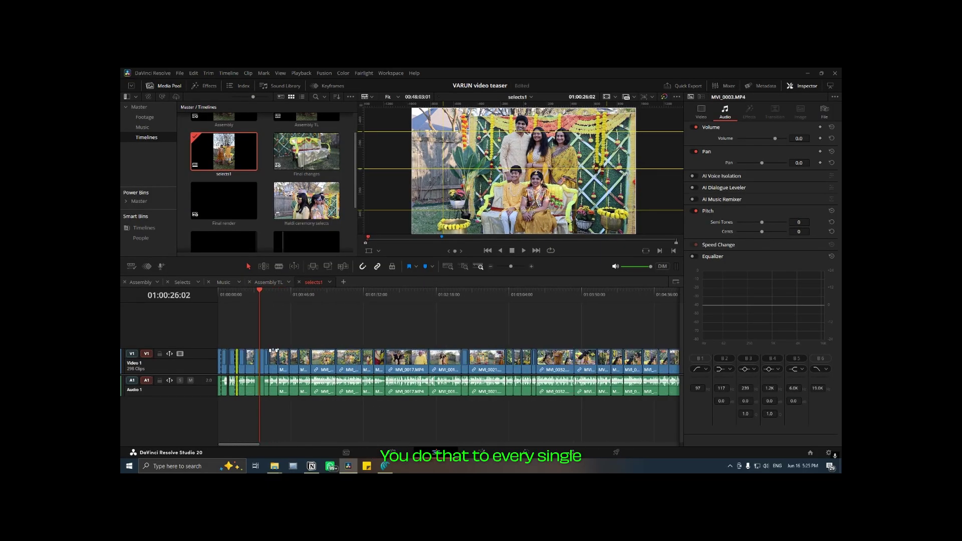
scroll(458, 348, "down", 3)
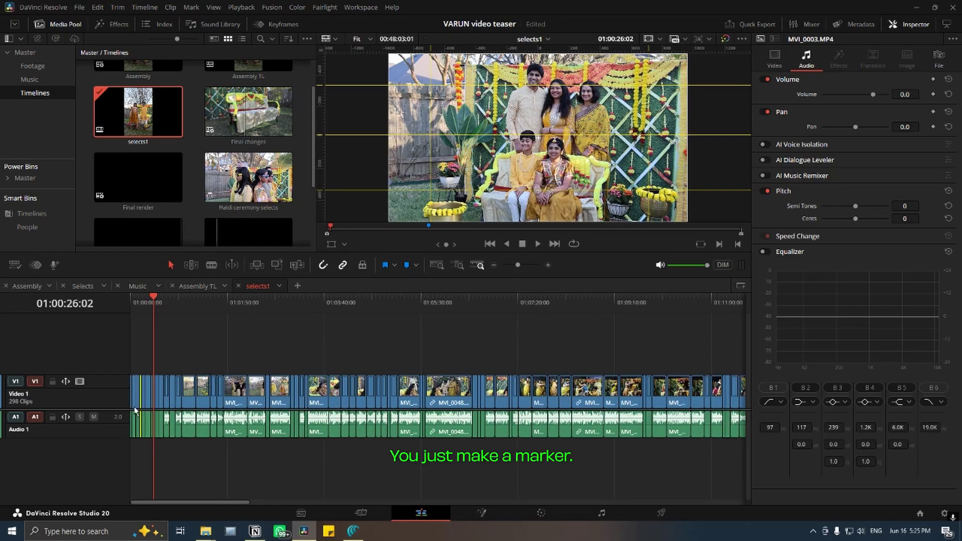
scroll(284, 389, "down", 2)
scroll(453, 345, "down", 2)
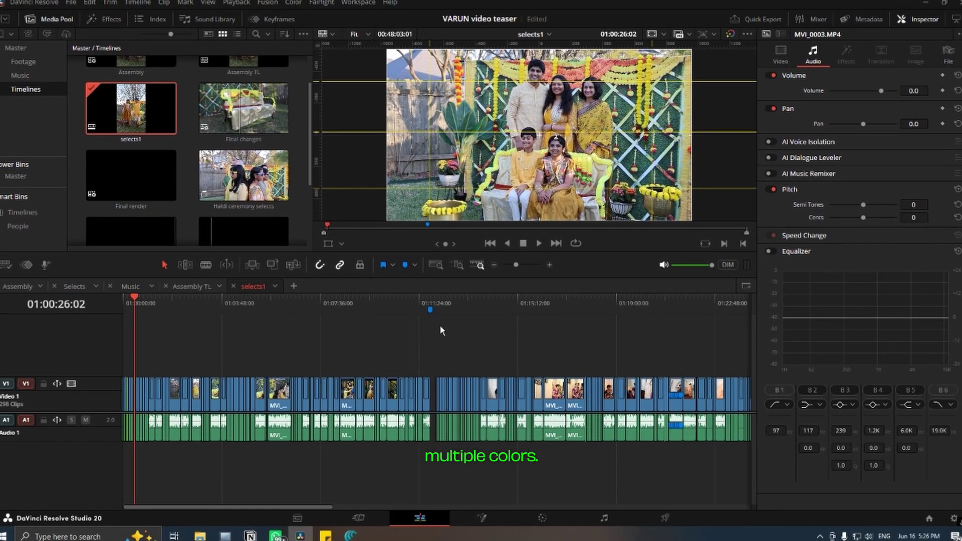
scroll(252, 405, "up", 7)
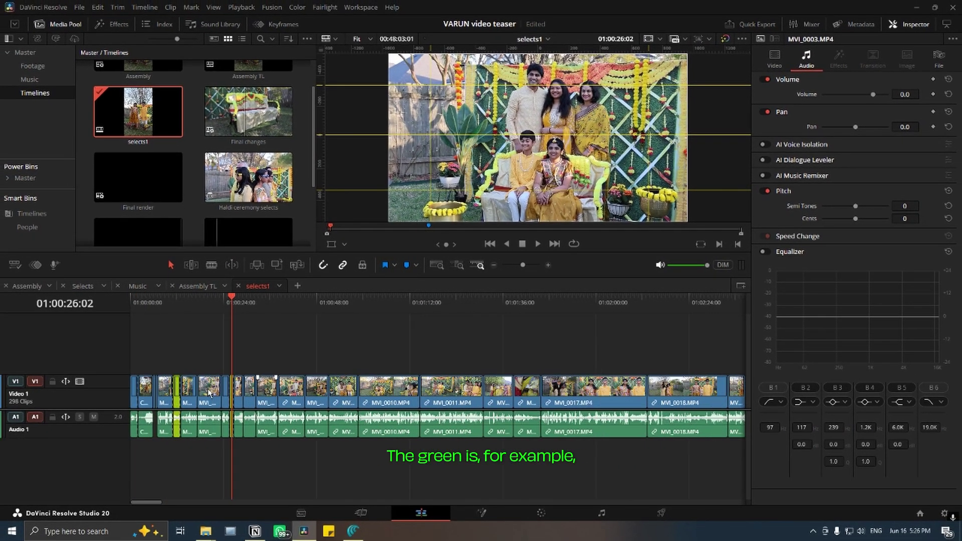
scroll(277, 392, "down", 4)
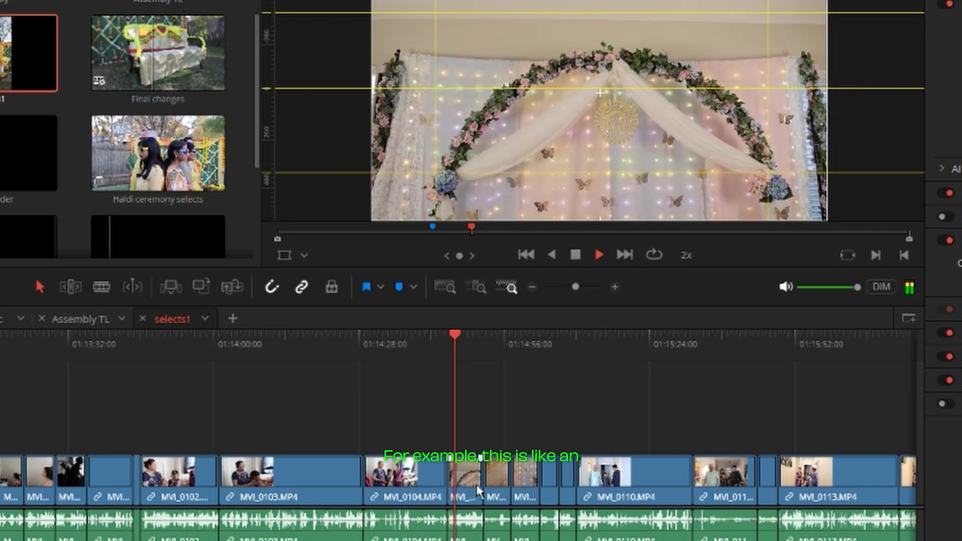
key("space")
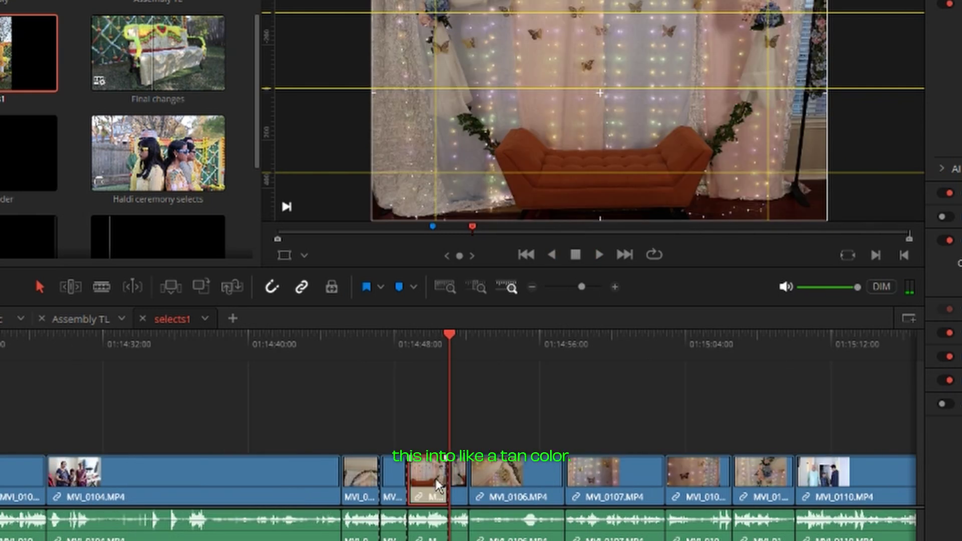
scroll(435, 479, "up", 4)
left_click_drag(446, 336, 404, 336)
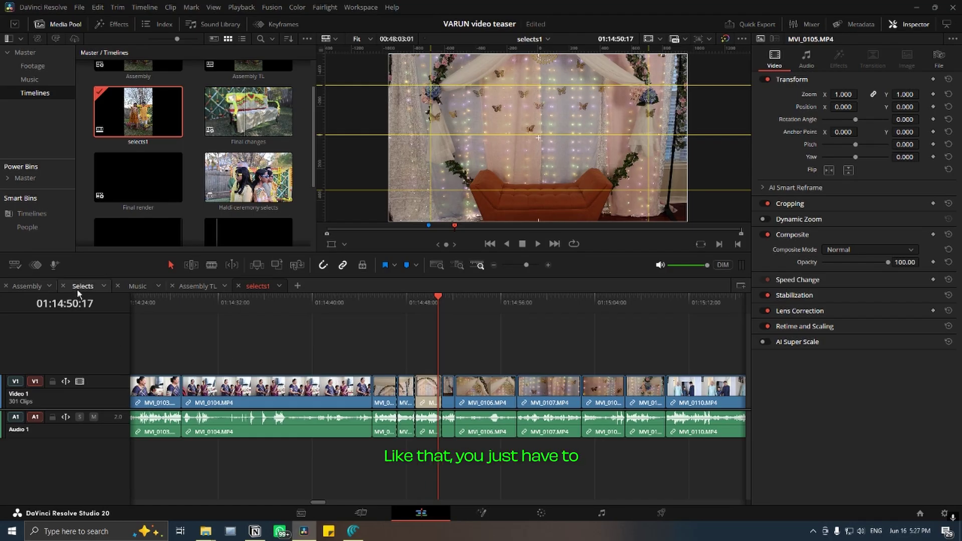
- Open the existing Selects timeline and examine the color-coded decor shots at its start
left_click(83, 286)
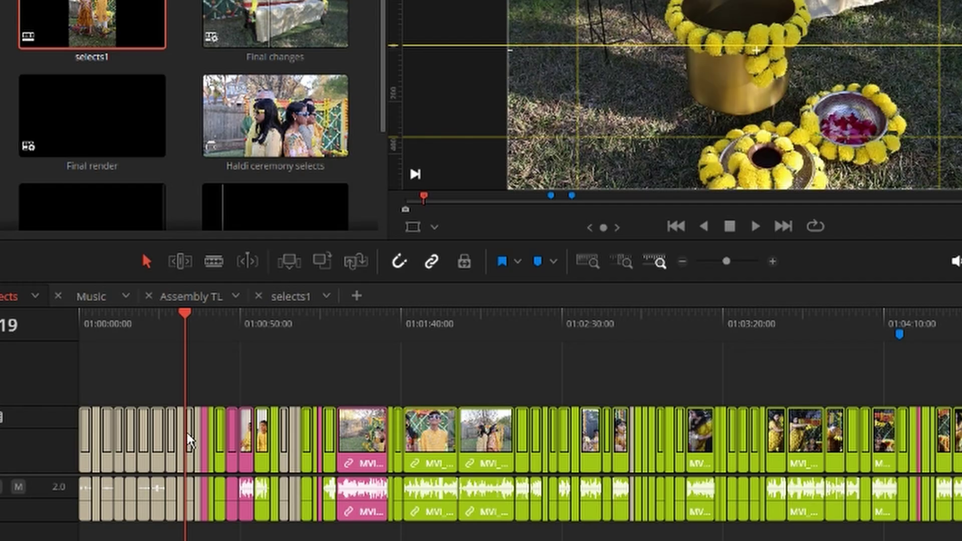
left_click_drag(195, 370, 143, 364)
mouse_move(100, 422)
left_mouse_down()
mouse_move(178, 425)
mouse_move(116, 424)
left_mouse_up()
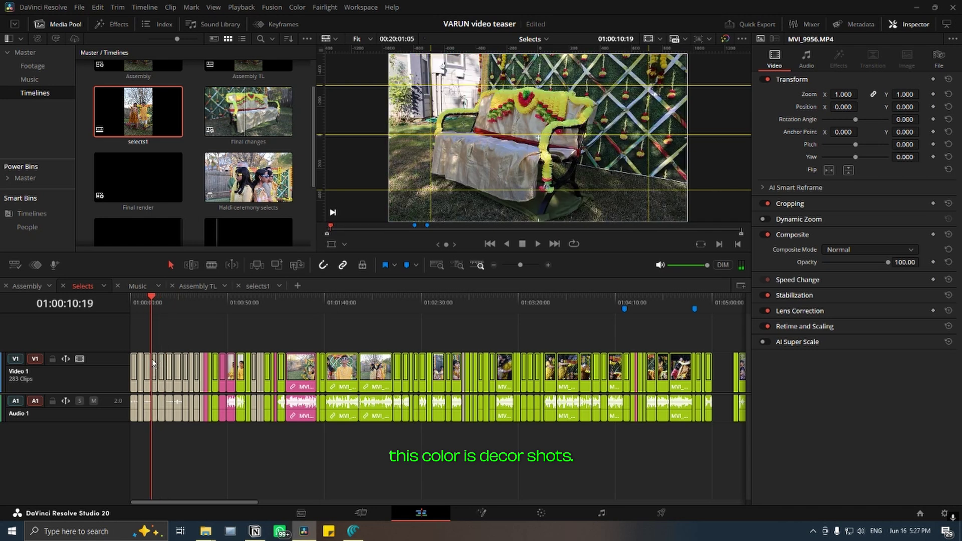
- Scrub through the Selects timeline to examine the pink family-moment clips and the lime clips that follow them
left_click_drag(152, 363, 302, 368)
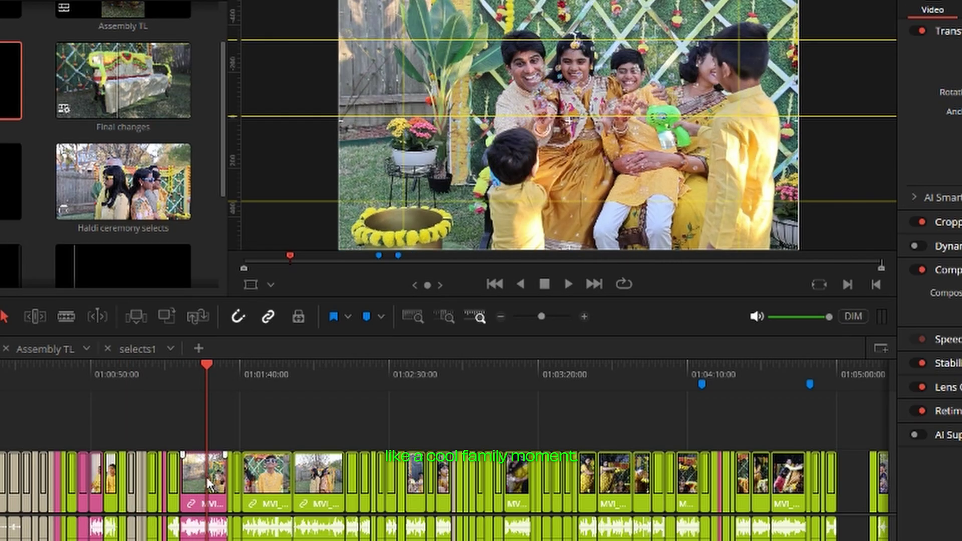
left_click_drag(207, 478, 215, 480)
scroll(212, 479, "down", 1)
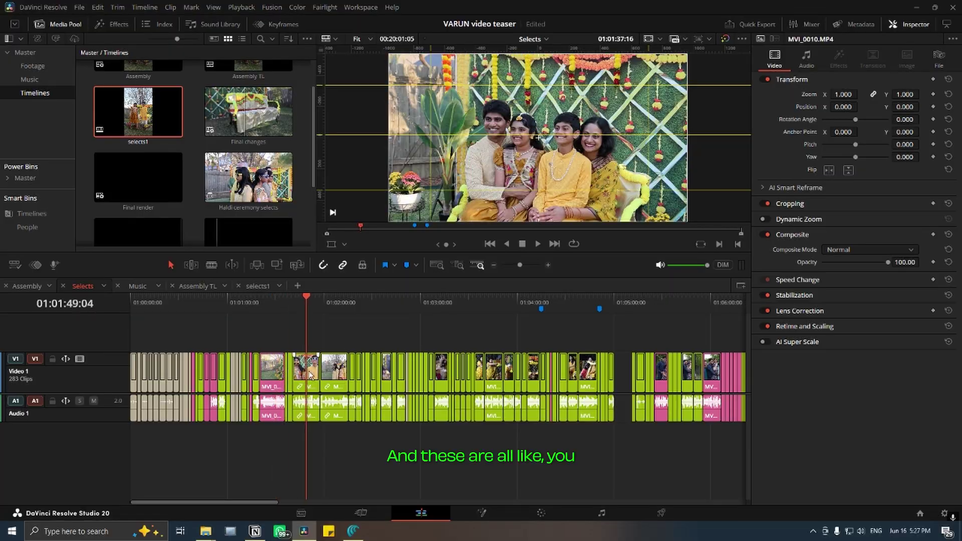
left_click_drag(311, 376, 451, 375)
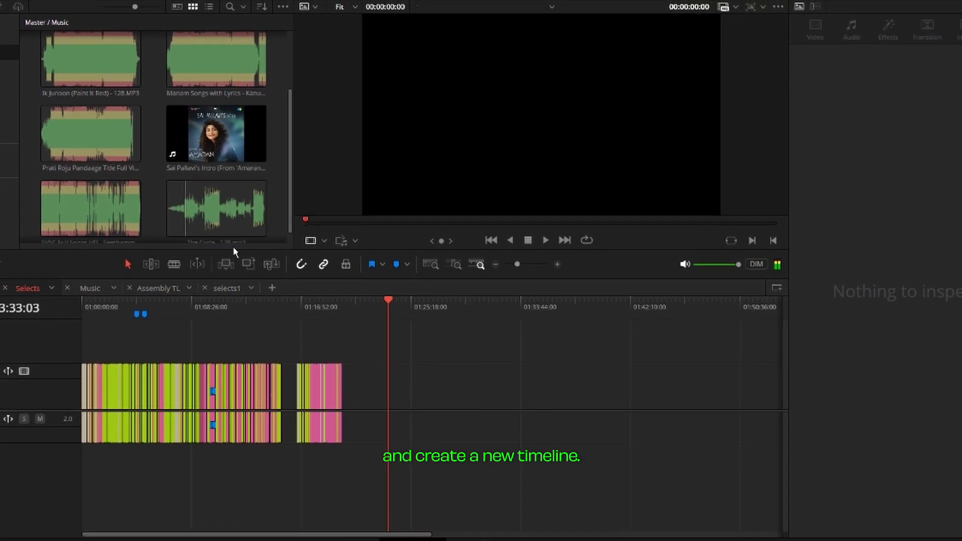
- Look over the songs in the Music bin and open the Music timeline
scroll(181, 189, "up", 2)
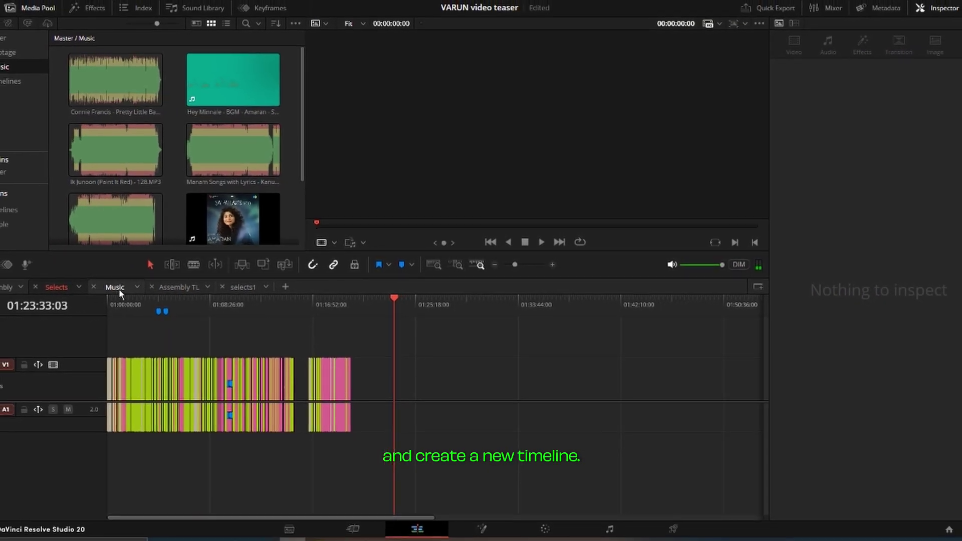
left_click(102, 287)
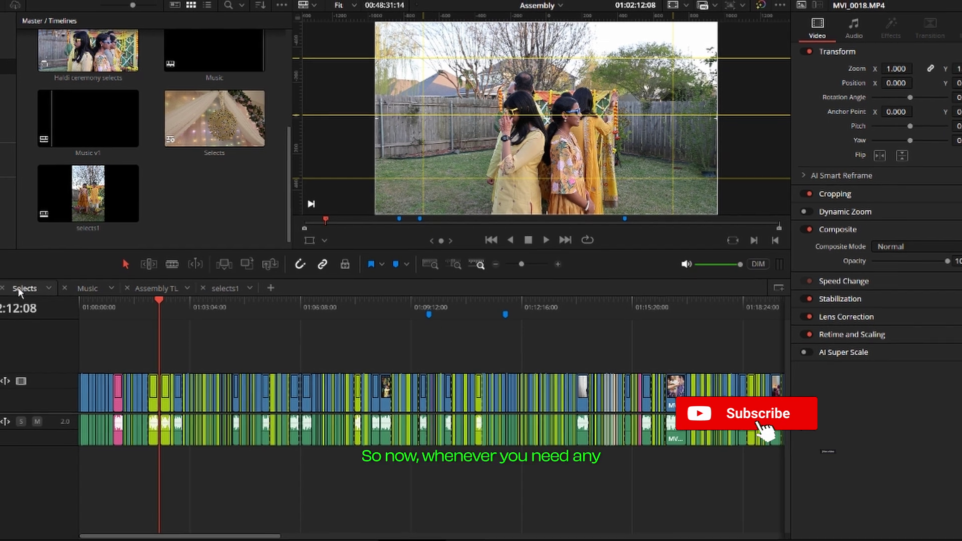
- Switch from the Assembly timeline to the Selects timeline and view its color-coded clips through to the end
left_click(11, 289)
scroll(218, 343, "down", 8)
scroll(219, 344, "up", 10)
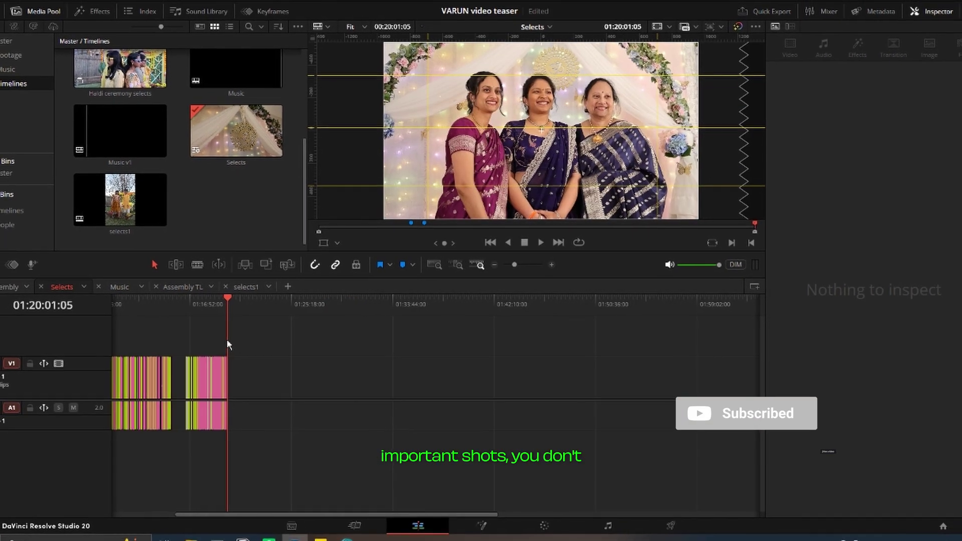